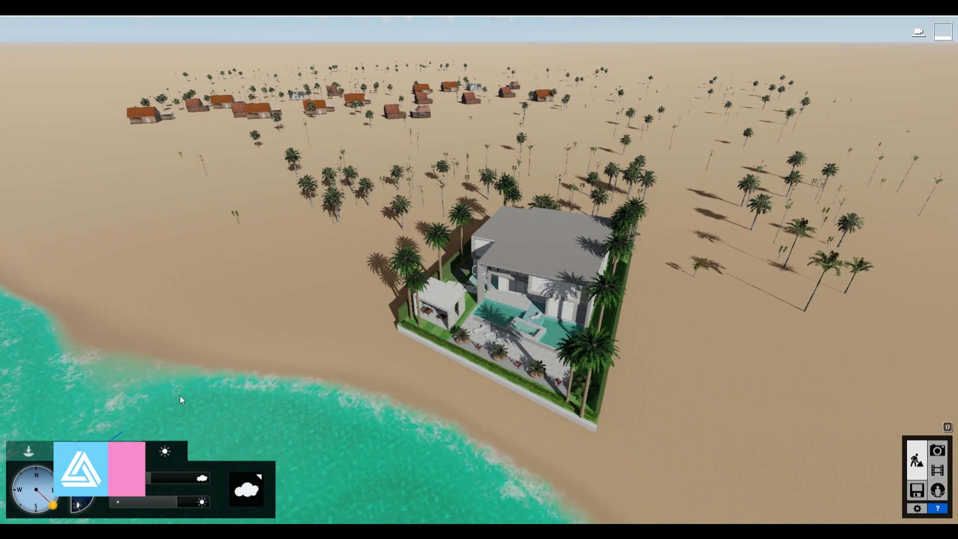
# Step: Frame the whole villa, its pool and the garden pavilion in an elevated view from the pool side
pyautogui.moveTo(479, 270); pyautogui.dragTo(503, 304, button='right')
pyautogui.press('w')
pyautogui.press('w')
pyautogui.press('s')
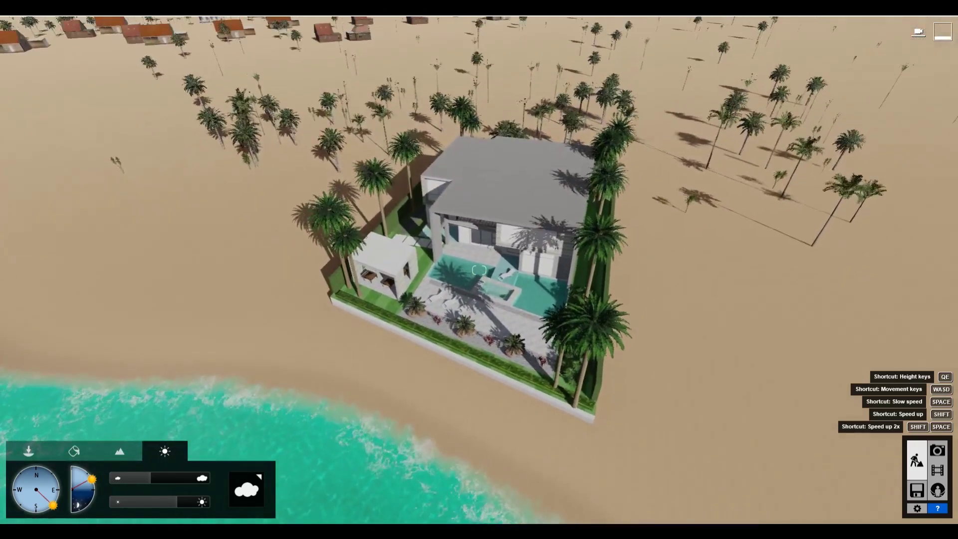
pyautogui.moveTo(503, 304); pyautogui.dragTo(510, 155, button='right')
pyautogui.press('w')
pyautogui.press('w')
pyautogui.press('w')
pyautogui.press('s')
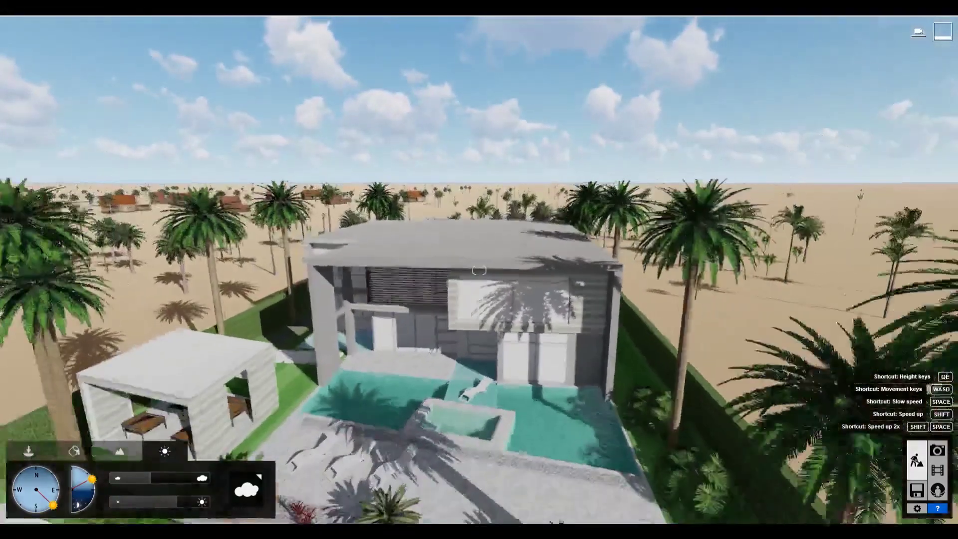
pyautogui.moveTo(483, 344); pyautogui.dragTo(479, 360, button='right')
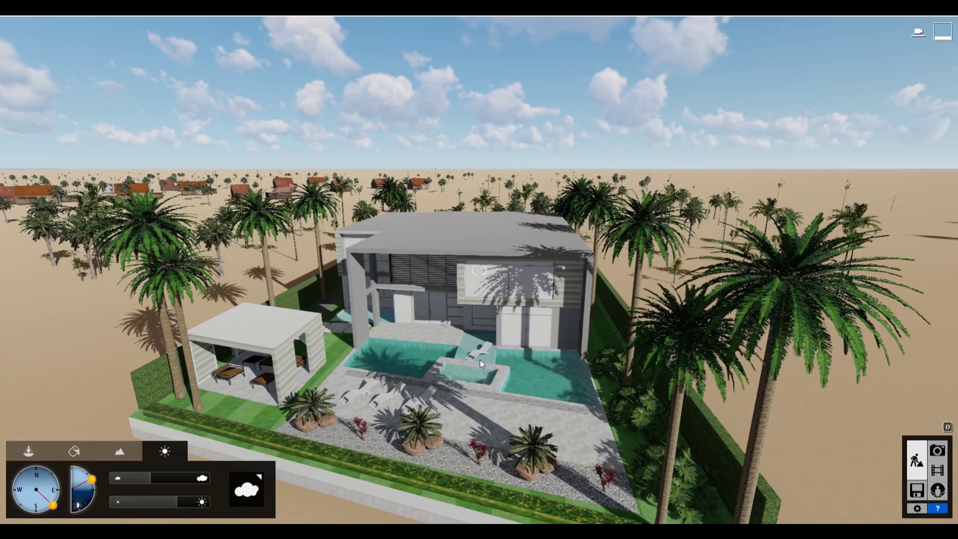
pyautogui.moveTo(480, 360); pyautogui.dragTo(447, 387, button='right')
pyautogui.press('w')
pyautogui.press('s')
pyautogui.moveTo(480, 423); pyautogui.dragTo(432, 345, button='right')
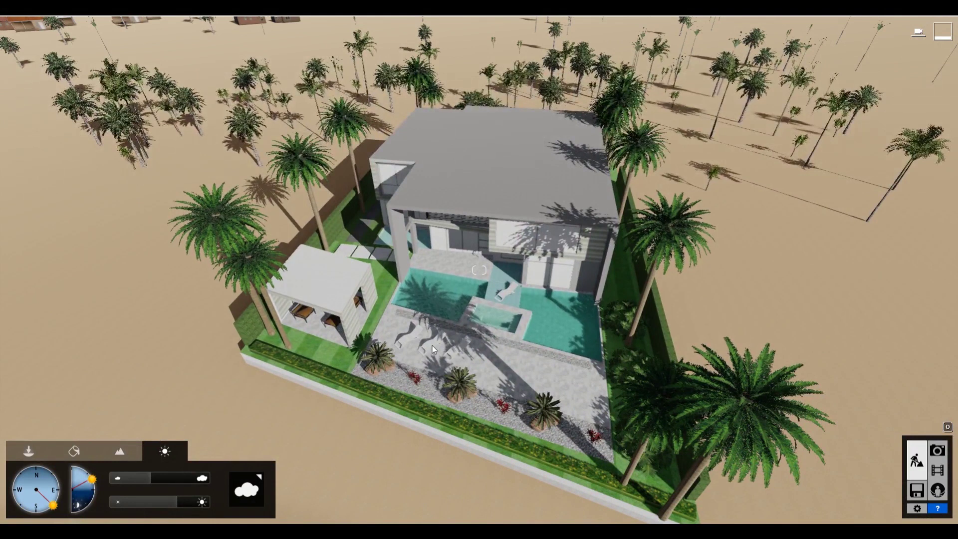
pyautogui.moveTo(432, 345); pyautogui.dragTo(557, 352, button='right')
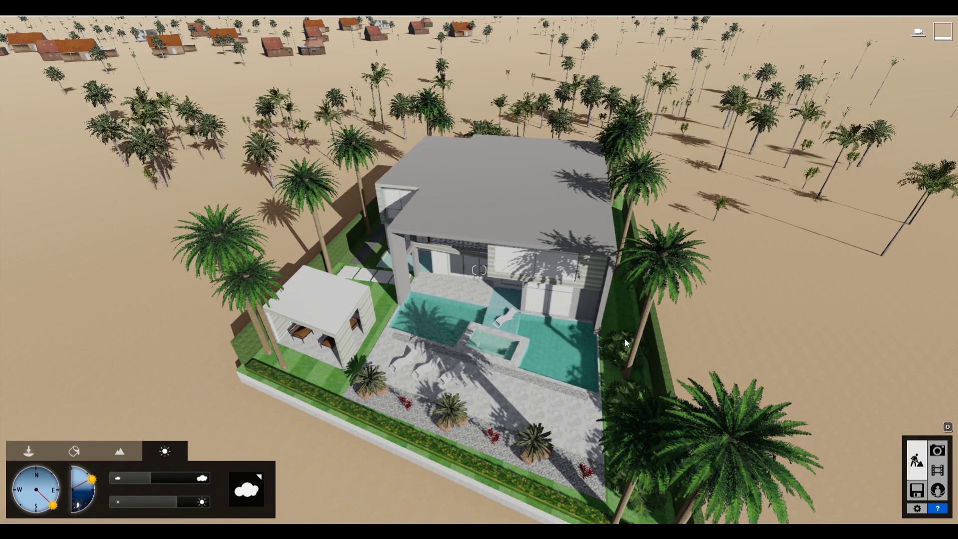
# Step: Switch to Photo mode and store the current camera view in photo slot 1
pyautogui.click(937, 450)
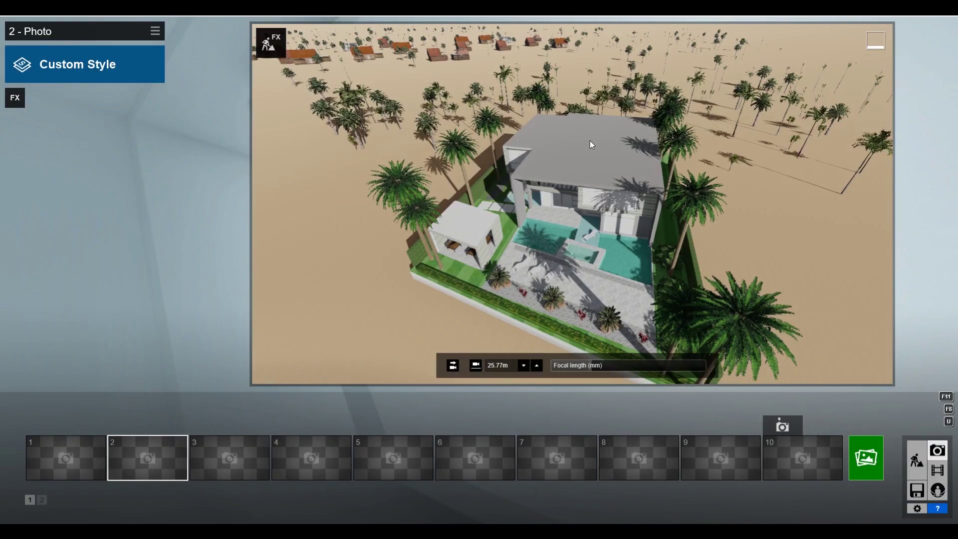
pyautogui.click(76, 444)
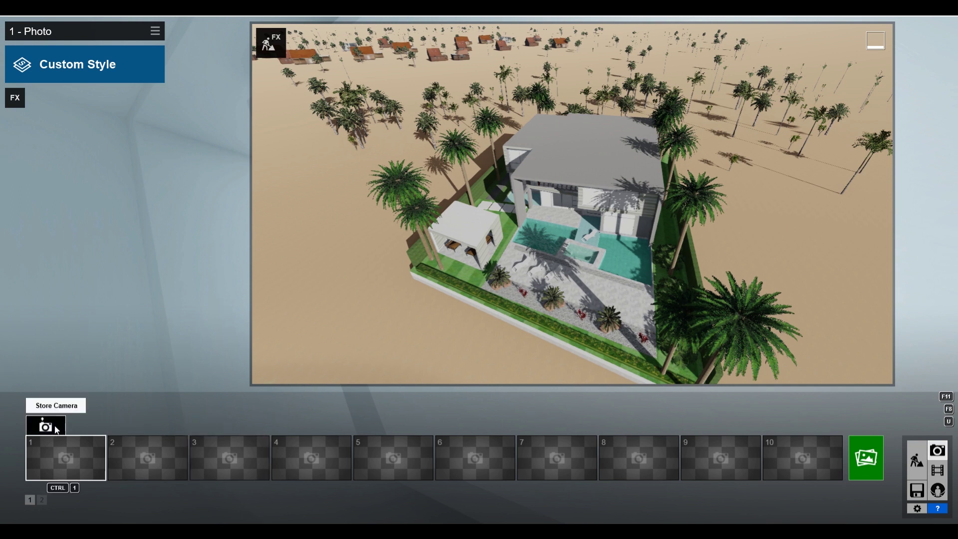
pyautogui.click(56, 428)
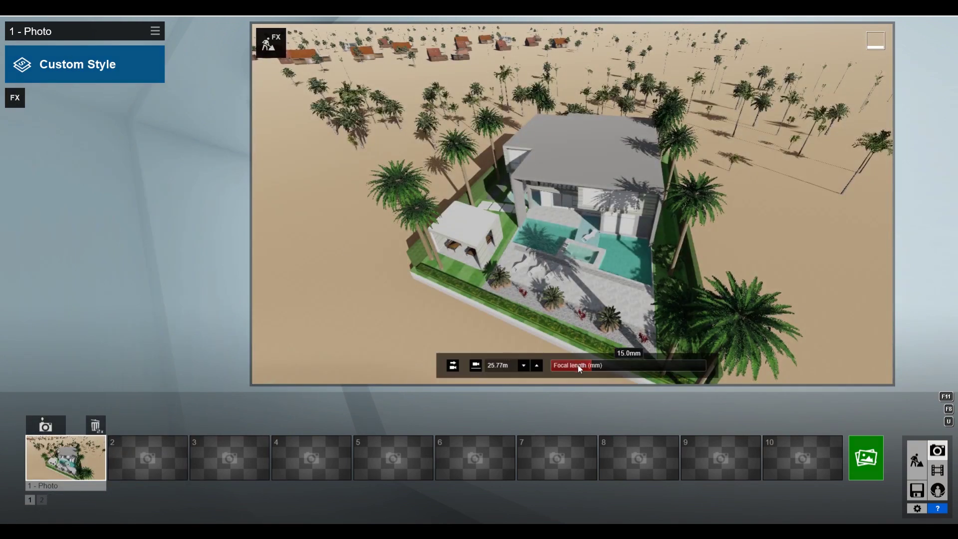
# Step: Raise the focal length to its maximum and move the camera back until the whole villa plot and the water's edge fit the frame
pyautogui.moveTo(591, 371); pyautogui.dragTo(727, 370)
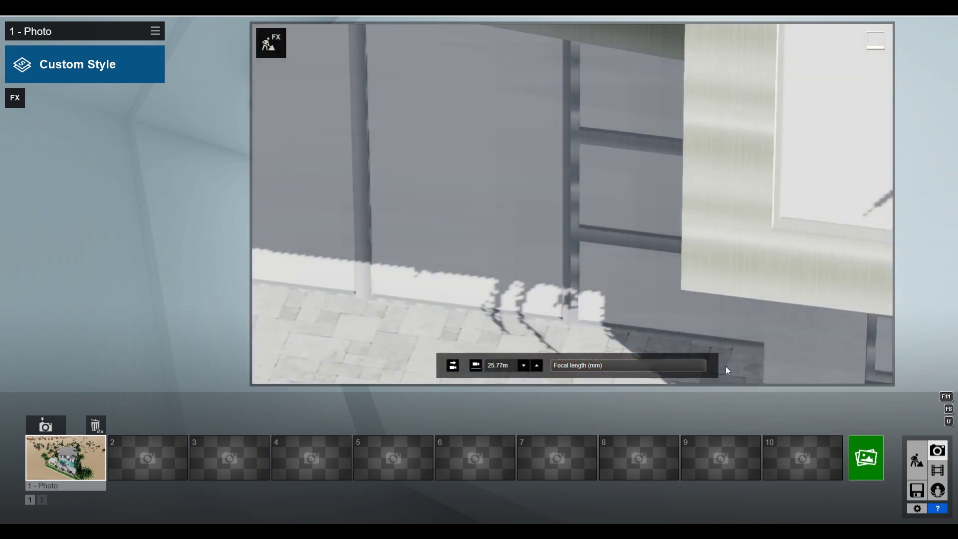
pyautogui.moveTo(585, 262); pyautogui.dragTo(585, 263, button='right')
pyautogui.hotkey('shift', 's')
pyautogui.hotkey('shift', 's')
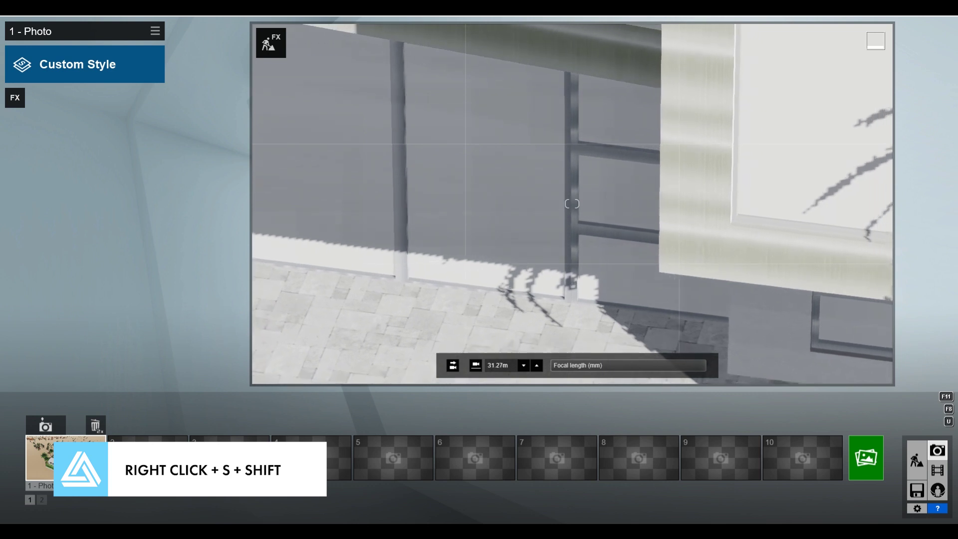
pyautogui.hotkey('shift', 's')
pyautogui.hotkey('shift', 's')
pyautogui.hotkey('shift', 's')
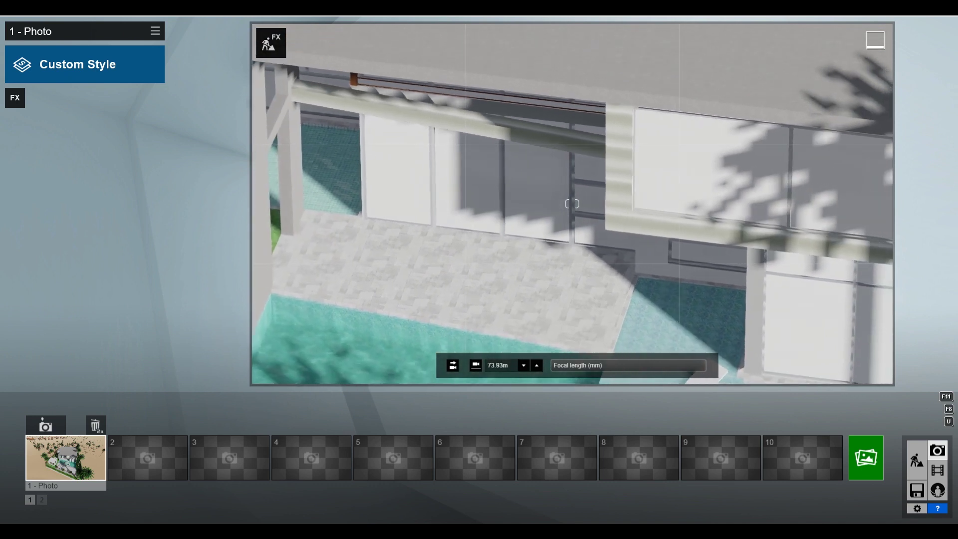
pyautogui.hotkey('shift', 's')
pyautogui.hotkey('shift', 's')
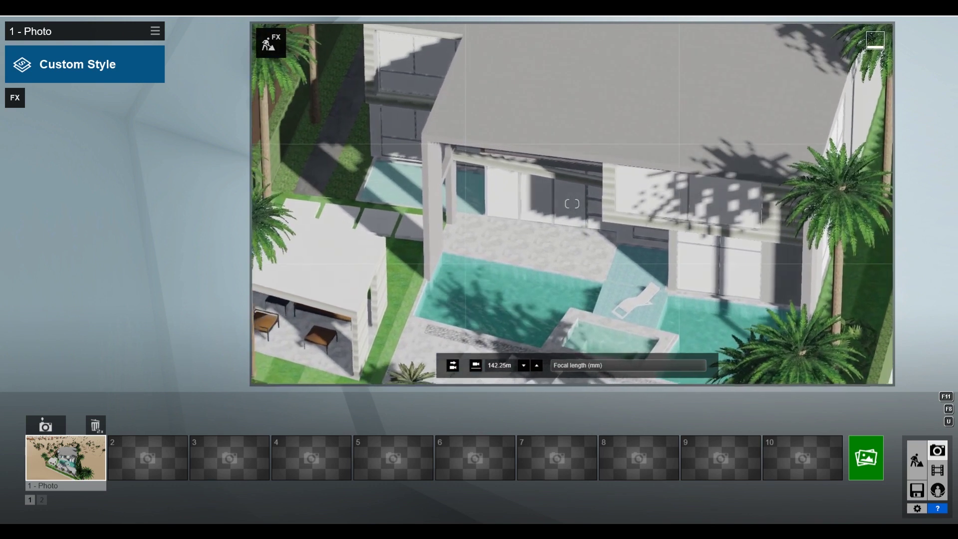
pyautogui.hotkey('shift', 's')
pyautogui.hotkey('shift', 's')
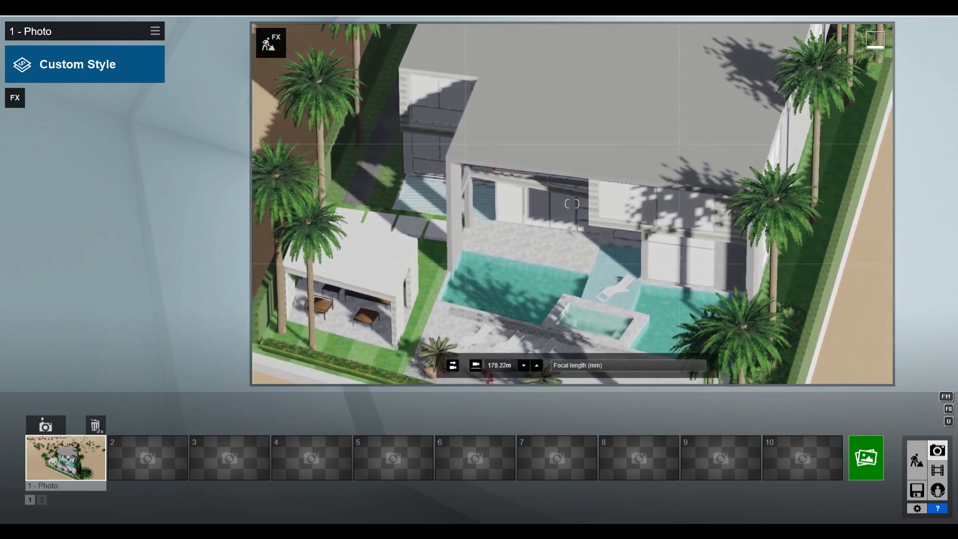
pyautogui.hotkey('shift', 's')
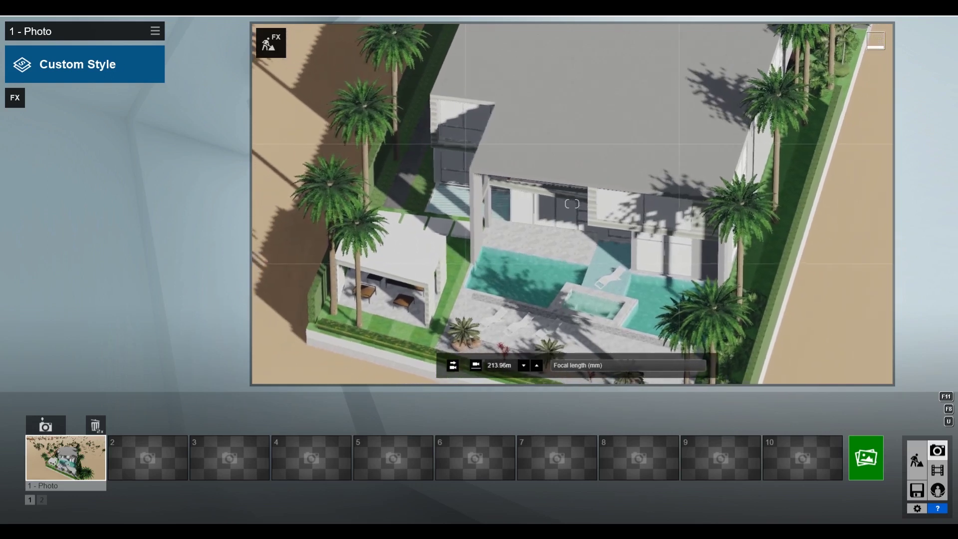
pyautogui.hotkey('shift', 's')
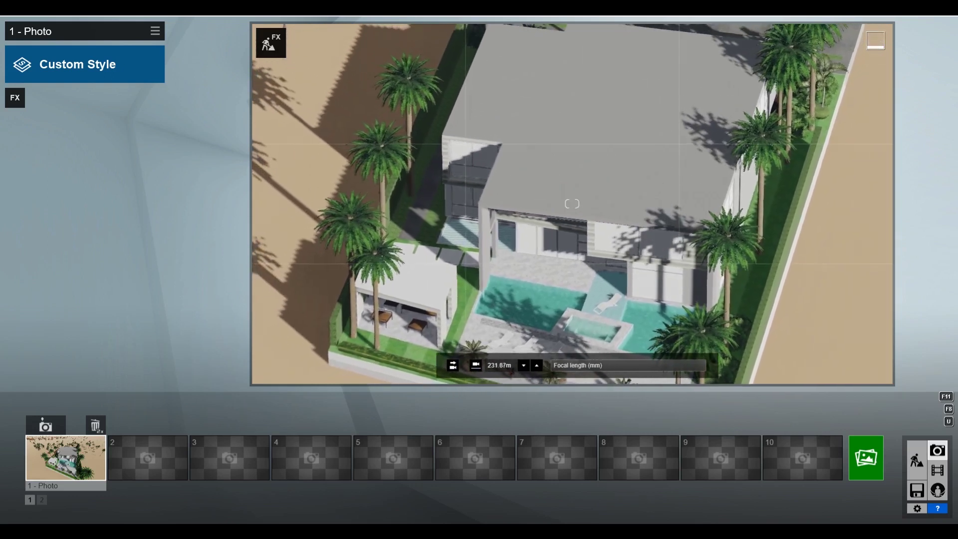
pyautogui.hotkey('shift', 's')
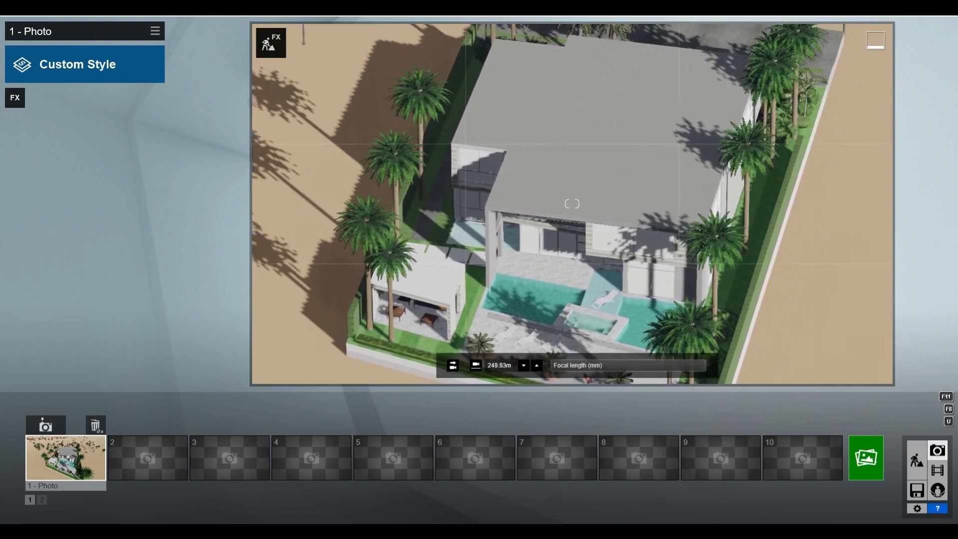
pyautogui.hotkey('shift', 's')
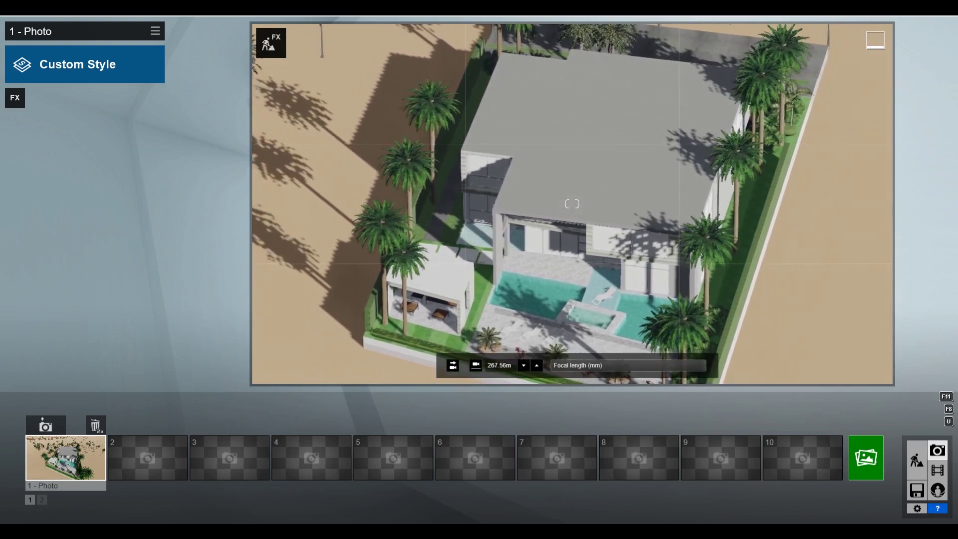
pyautogui.hotkey('shift', 's')
pyautogui.hotkey('shift', 'd')
pyautogui.hotkey('shift', 'a')
pyautogui.hotkey('shift', 's')
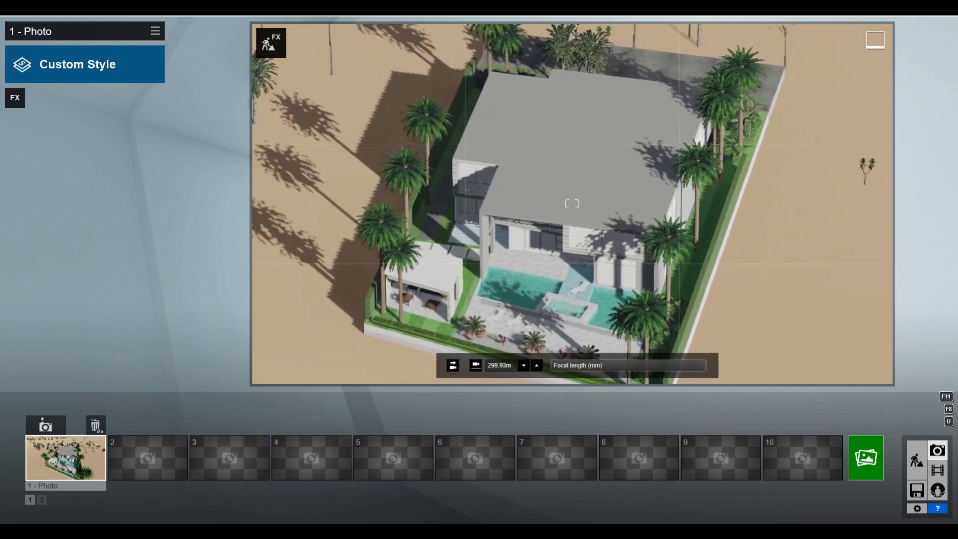
pyautogui.hotkey('shift', 's')
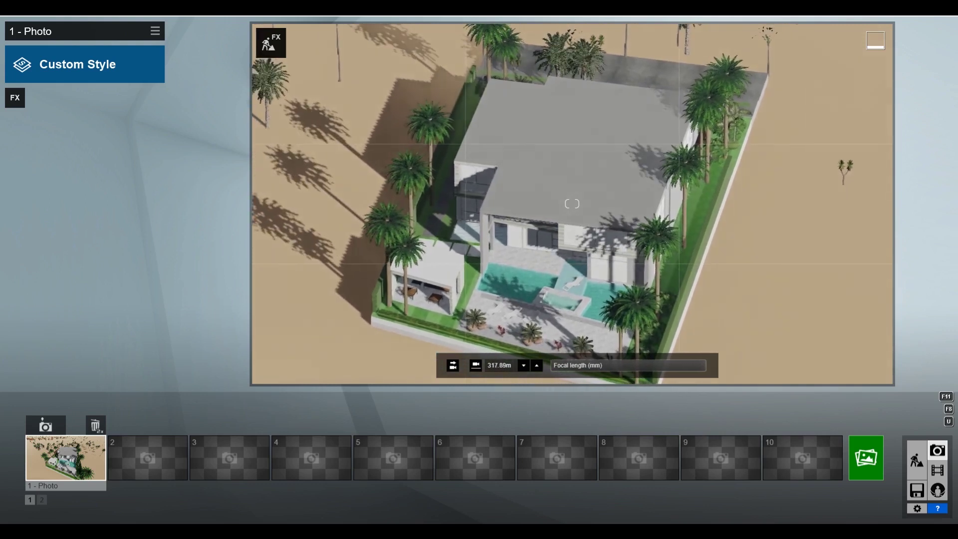
pyautogui.hotkey('shift', 's')
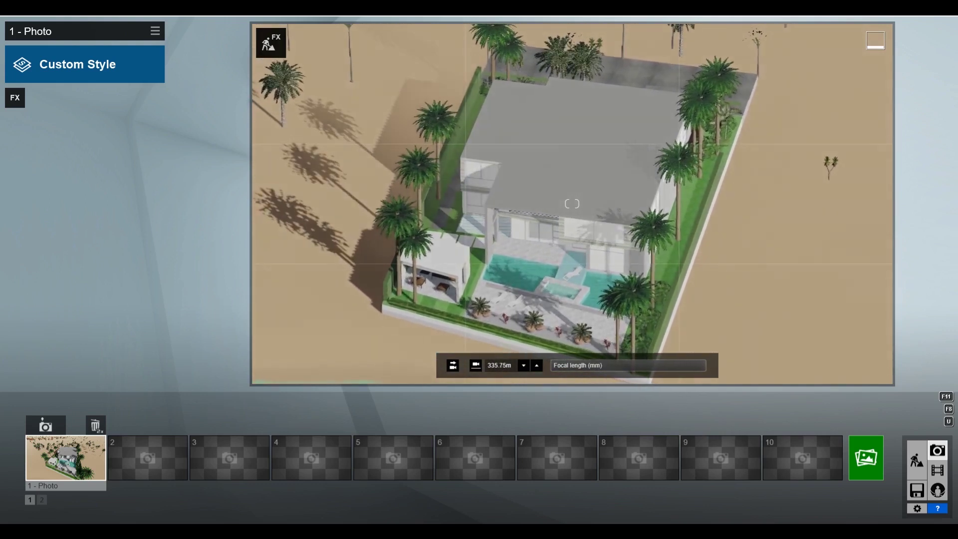
pyautogui.hotkey('shift', 's')
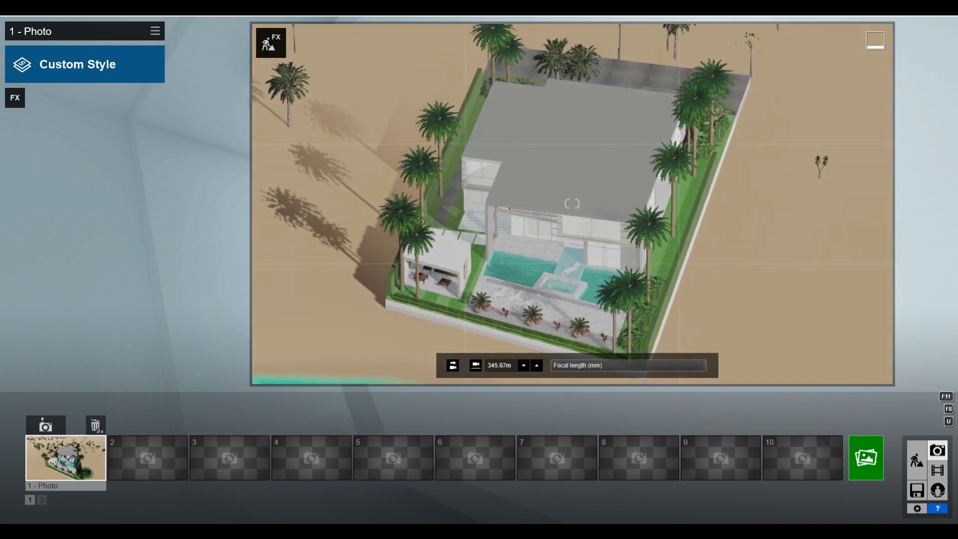
pyautogui.hotkey('shift', 's')
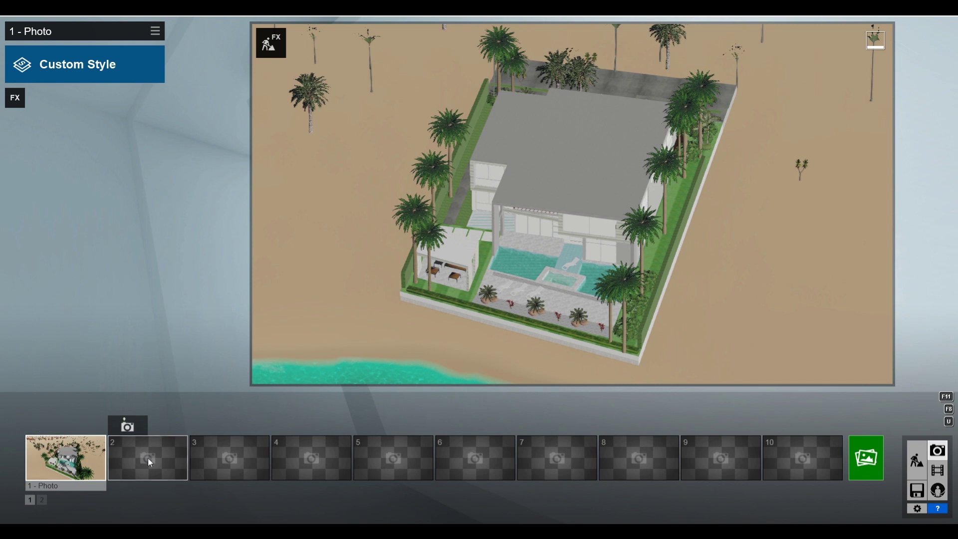
# Step: Store the long-focal-length view in photo slot 2 and compare it with photo 1, finishing on photo 2
pyautogui.click(128, 425)
pyautogui.click(67, 459)
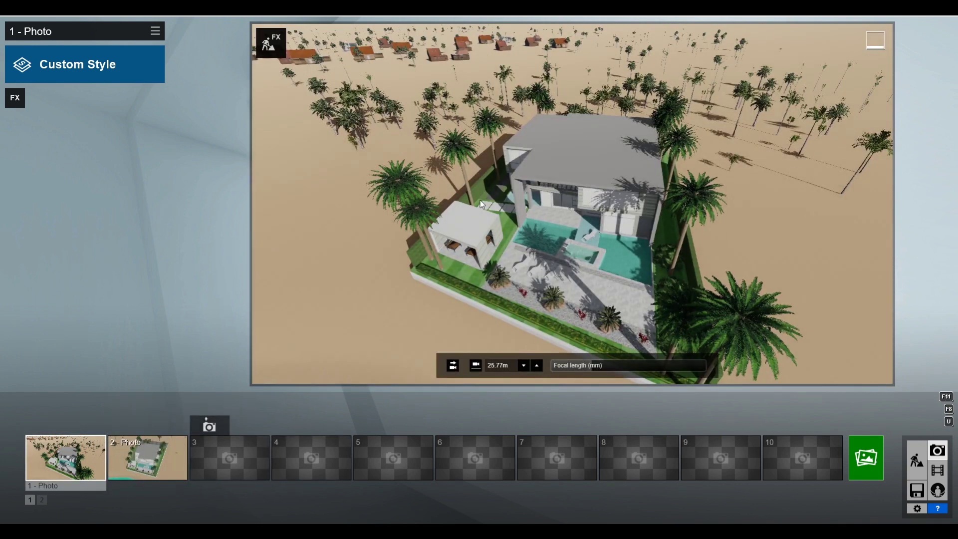
pyautogui.click(166, 474)
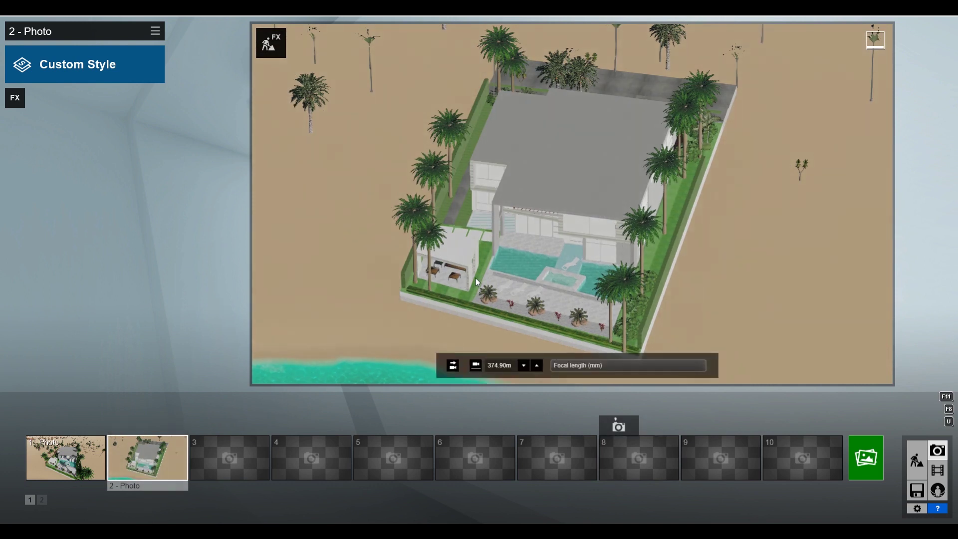
# Step: Apply the Realistic style to photo 2 and disable its Depth of Field effect
pyautogui.click(126, 74)
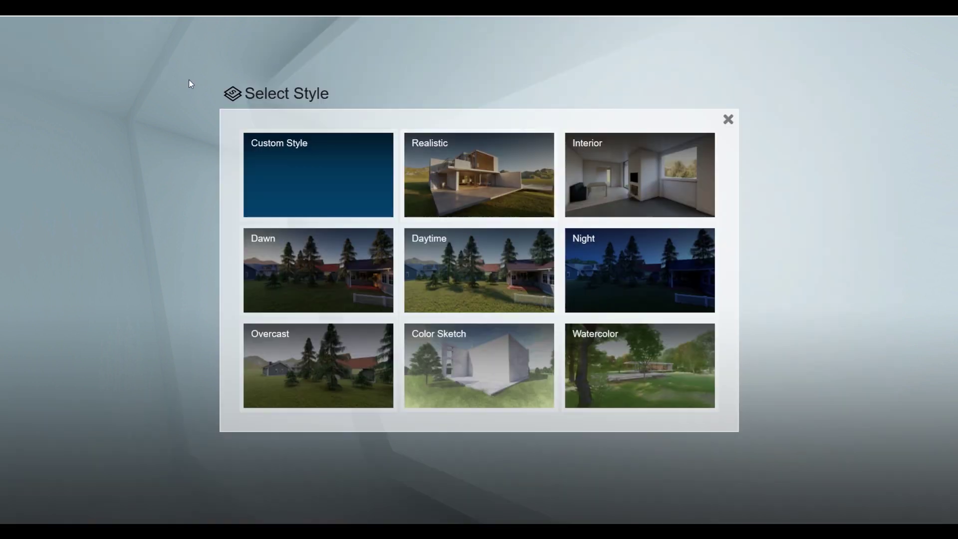
pyautogui.click(492, 169)
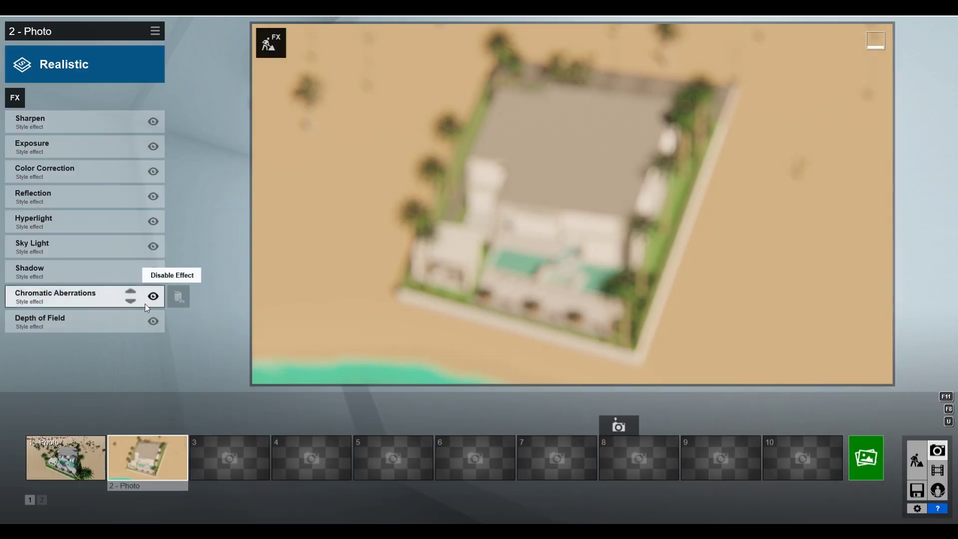
pyautogui.click(154, 321)
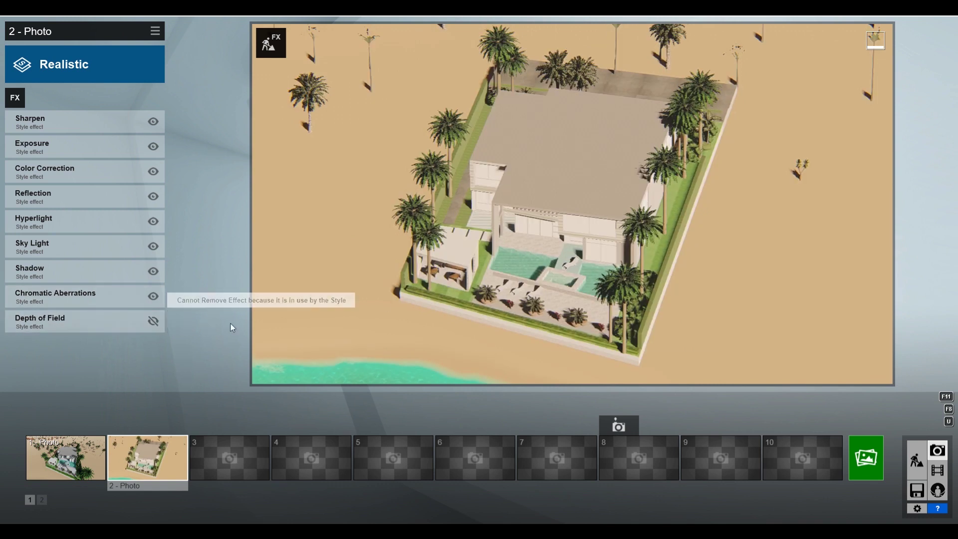
pyautogui.moveTo(119, 199)
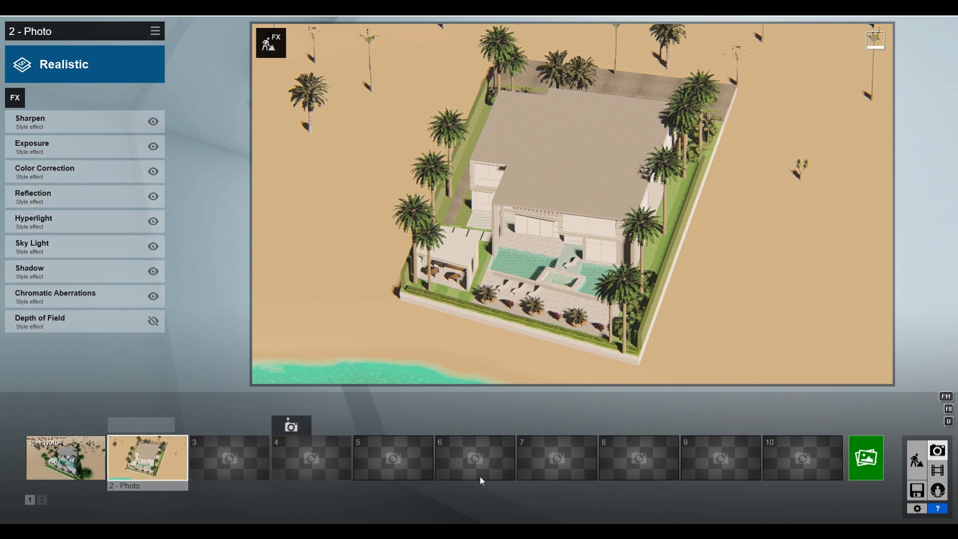
# Step: Check photo 2's camera in Build mode, then restore photo 1's camera and return to Build mode from that closer view
pyautogui.click(917, 459)
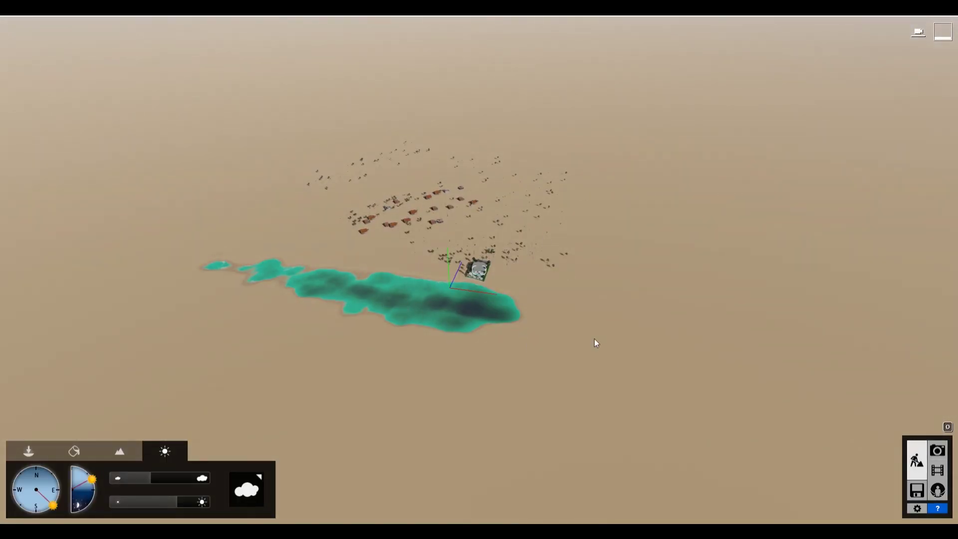
pyautogui.click(937, 450)
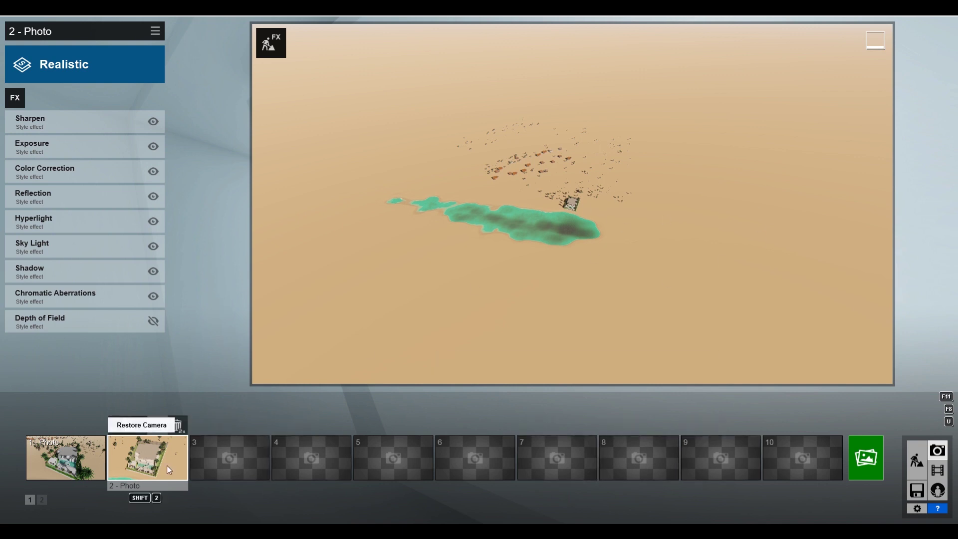
pyautogui.moveTo(129, 423)
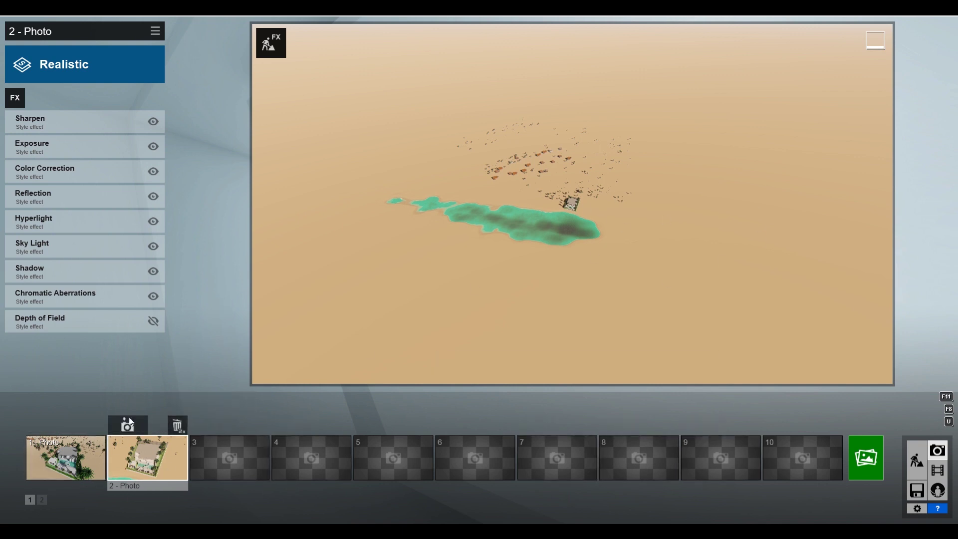
pyautogui.click(66, 463)
pyautogui.click(917, 463)
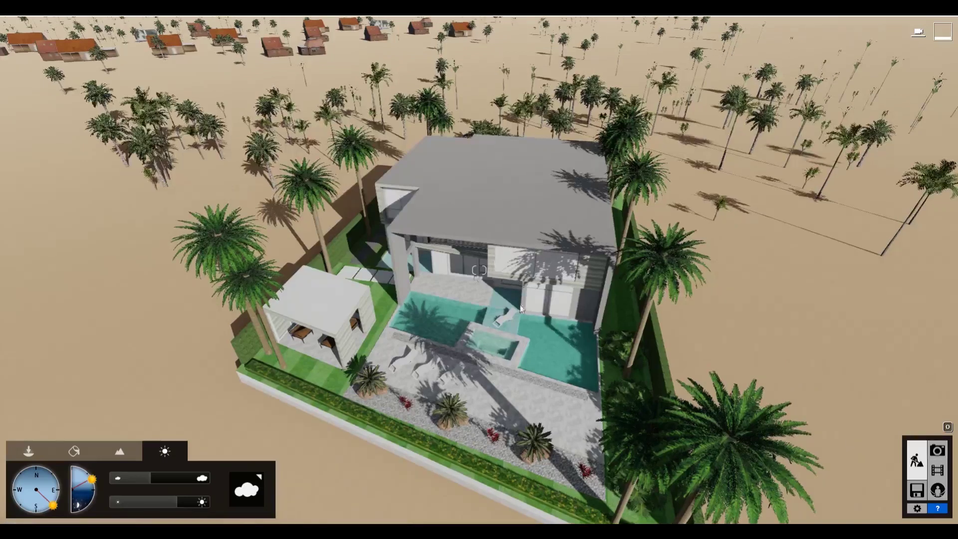
# Step: Move the Build mode camera closer to the pool terrace, then restore photo 2's camera in Photo mode
pyautogui.moveTo(493, 361); pyautogui.dragTo(538, 379, button='right')
pyautogui.press('w')
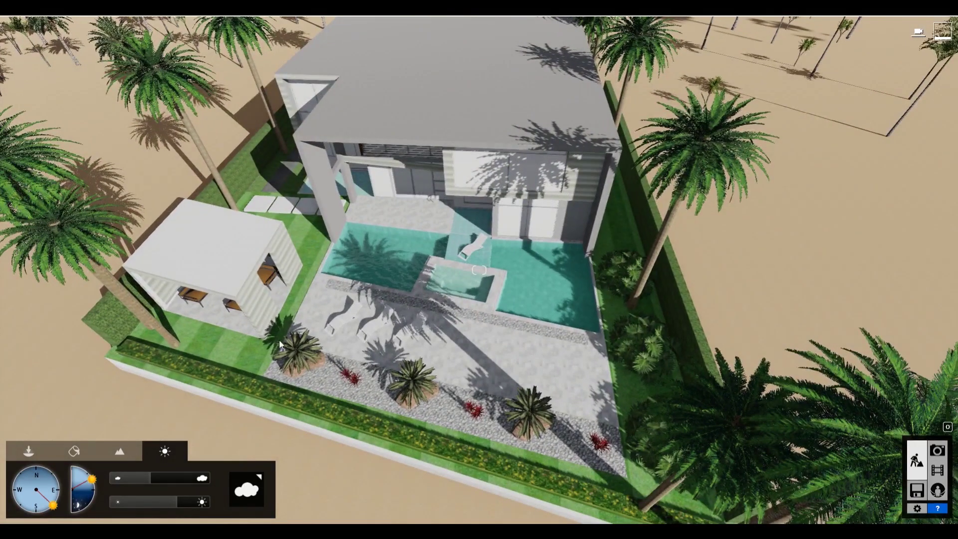
pyautogui.click(937, 450)
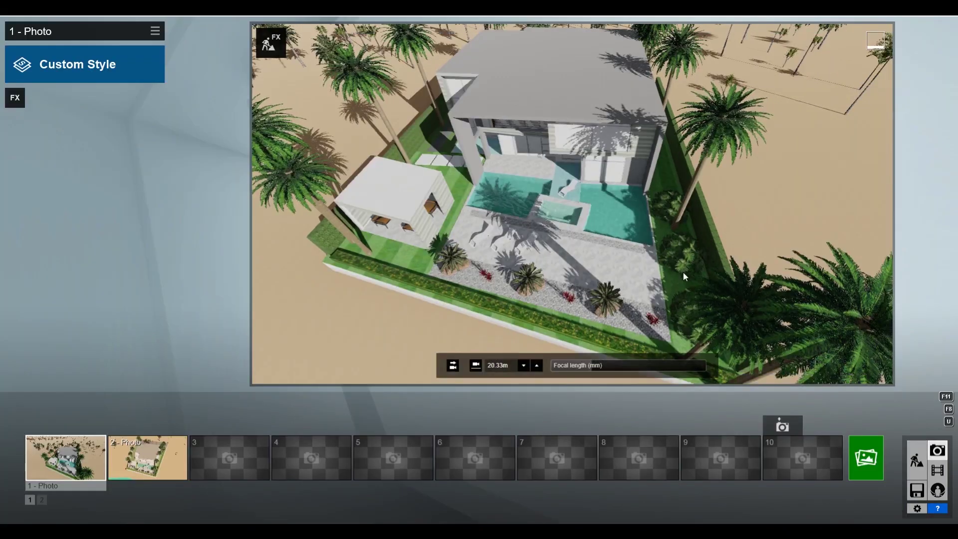
pyautogui.click(146, 454)
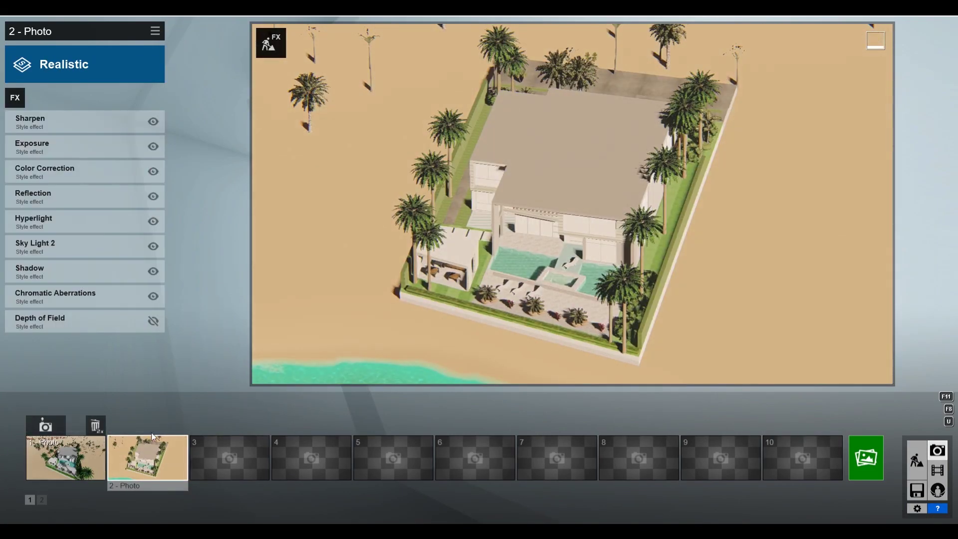